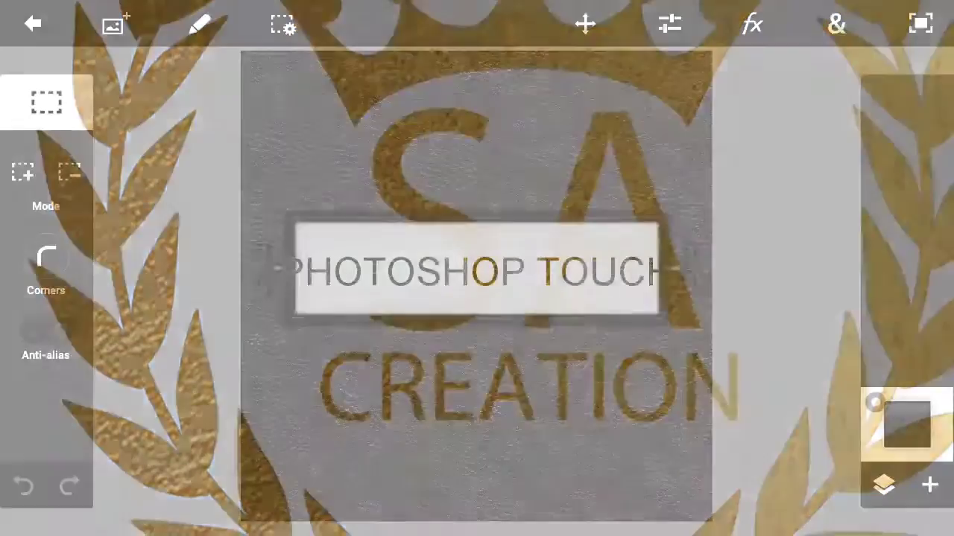
Step: Start adding a new layer above the black leather background image
scroll(453, 351, down, 1)
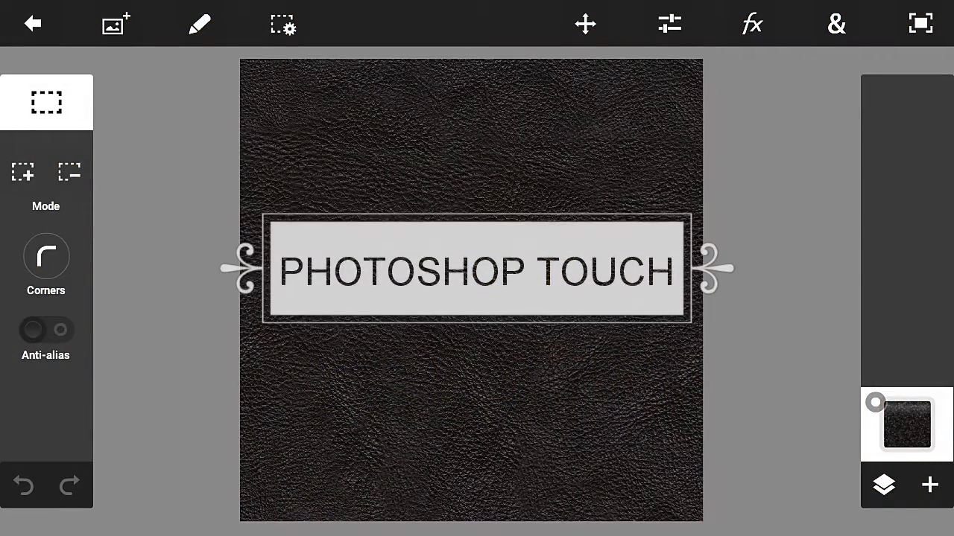
click(929, 486)
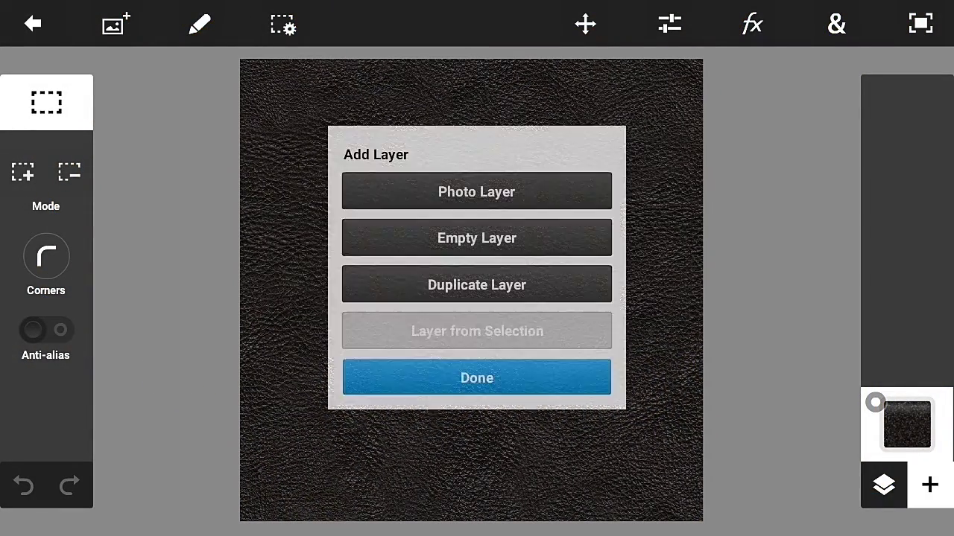
Step: Place the Laurel wreath photo as a new layer over the leather
click(358, 197)
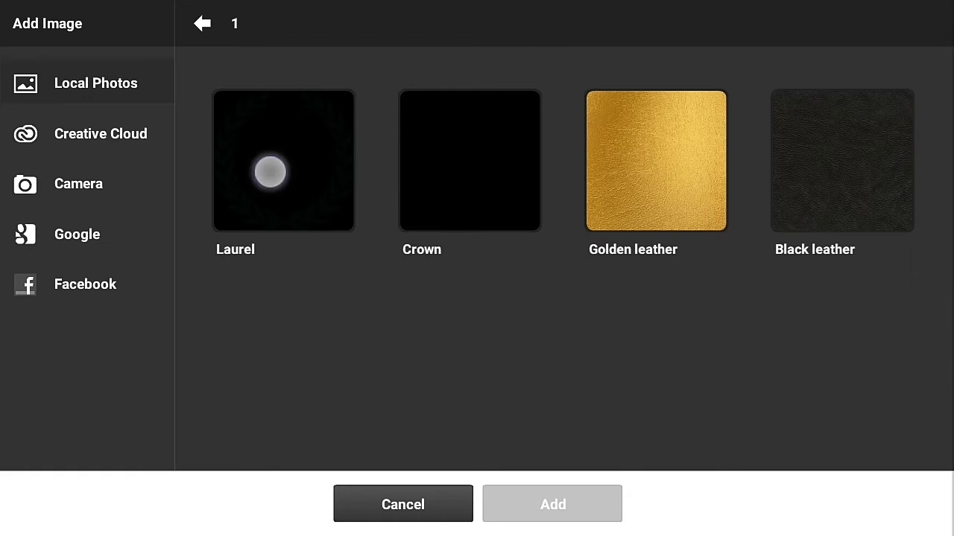
click(270, 172)
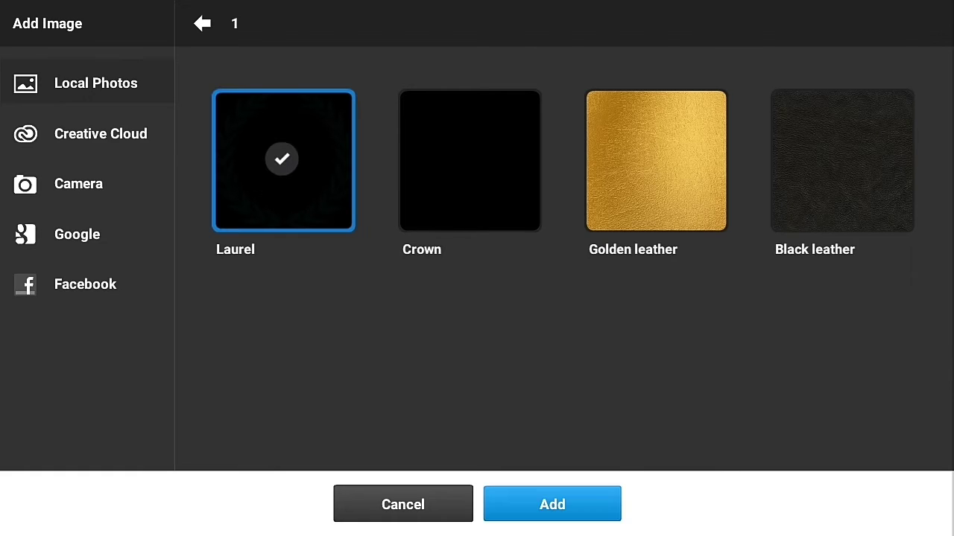
click(552, 505)
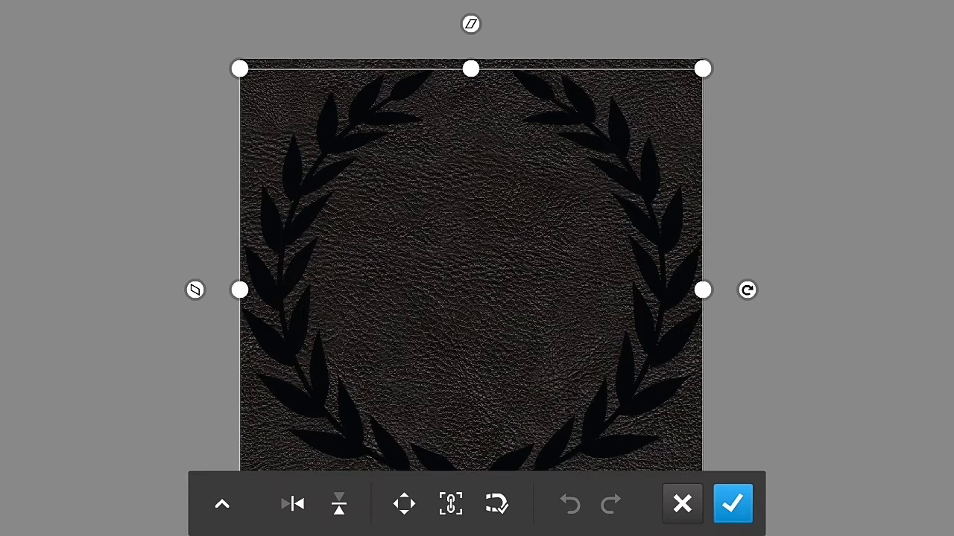
click(730, 503)
Step: Place the Crown photo as a second photo layer
click(931, 488)
click(375, 187)
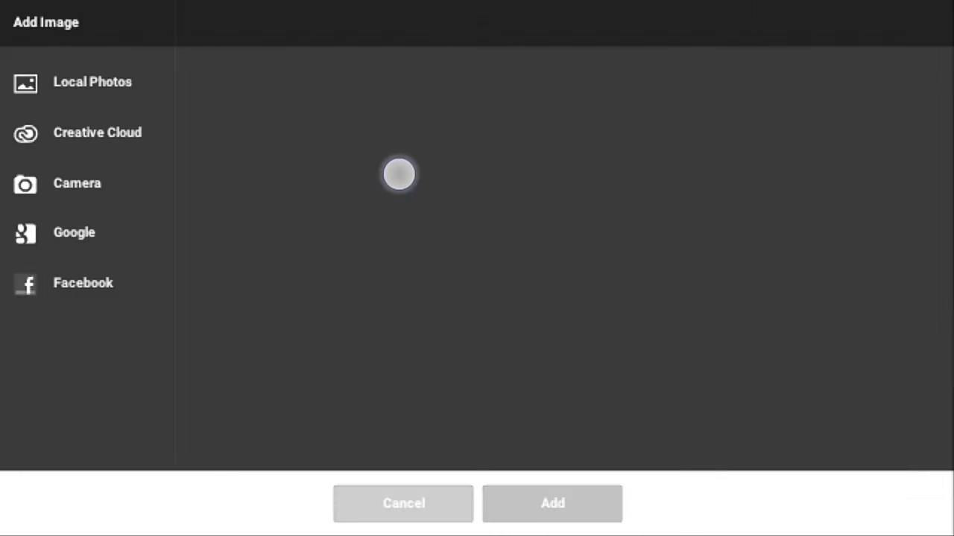
click(399, 175)
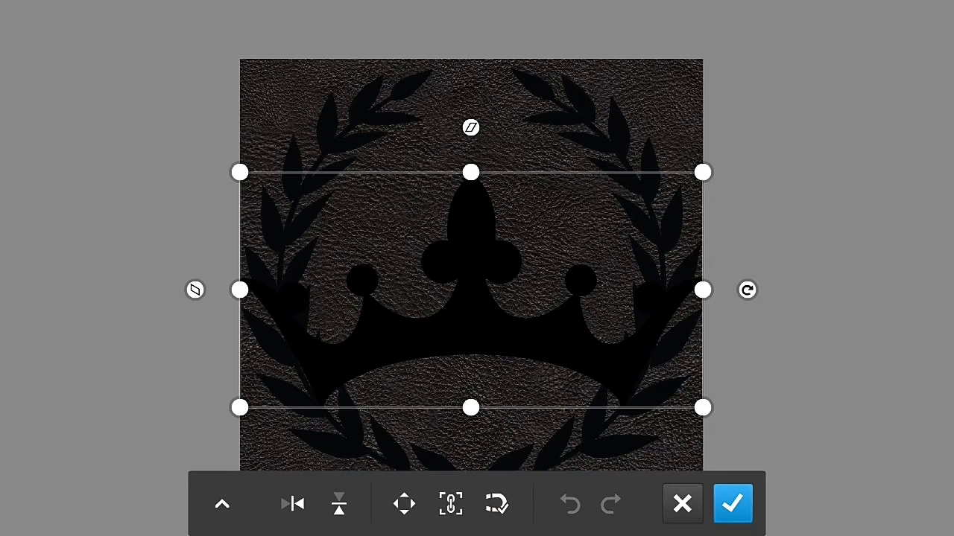
click(732, 504)
click(917, 355)
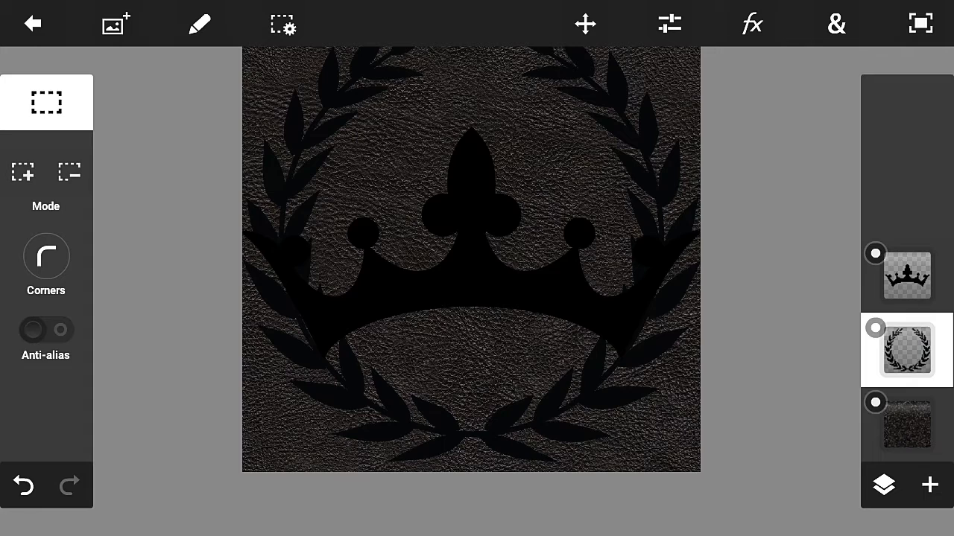
Step: Hide the crown and scale the laurel wreath slightly, shifting it down-right
click(876, 253)
scroll(470, 342, down, 1)
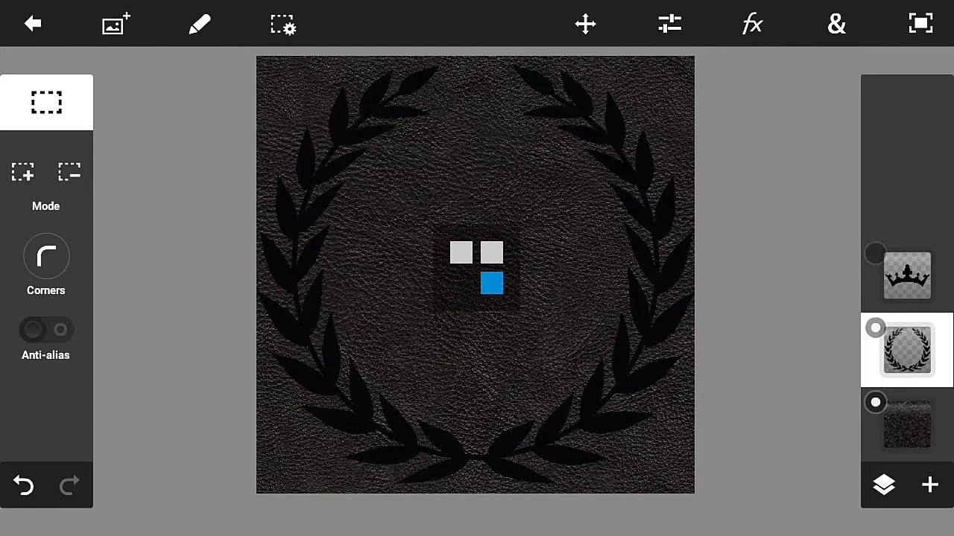
scroll(460, 387, down, 1)
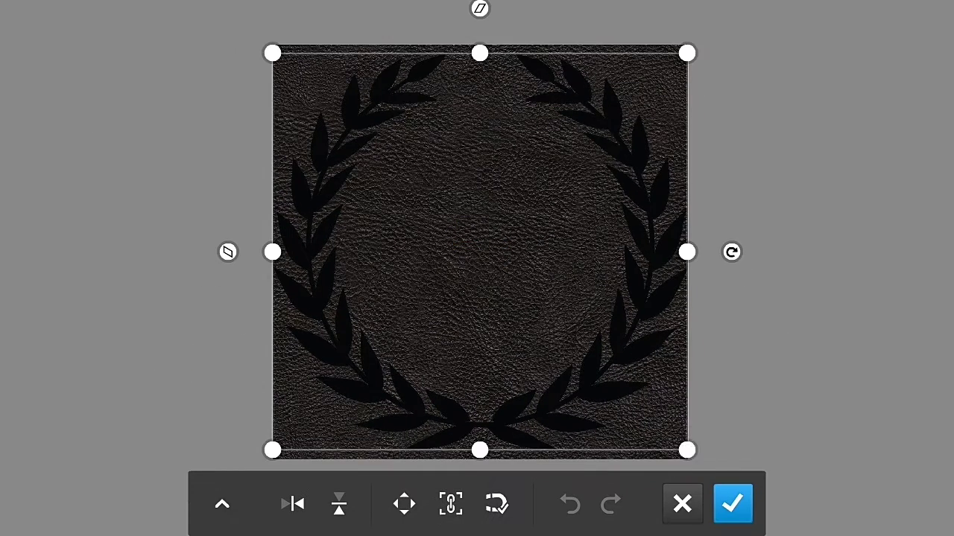
drag(685, 449, 666, 477)
drag(756, 381, 760, 392)
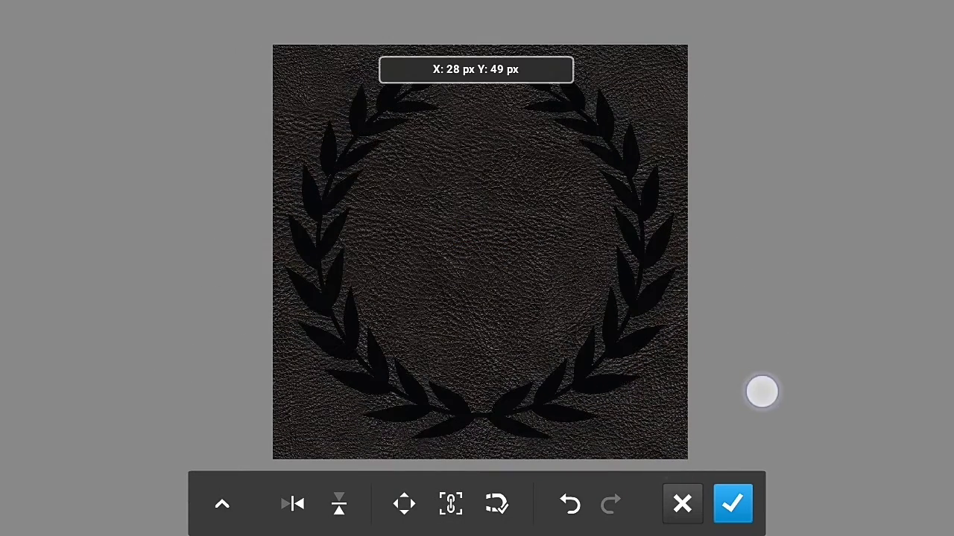
click(730, 504)
Step: Show the crown, shrink it to about 70%, and move it to the wreath's top
scroll(477, 298, up, 2)
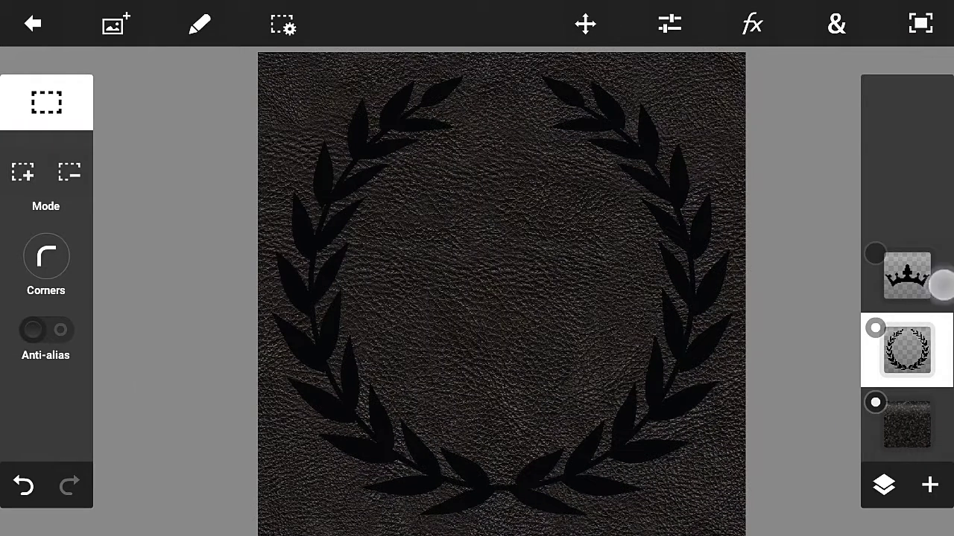
click(864, 264)
click(584, 24)
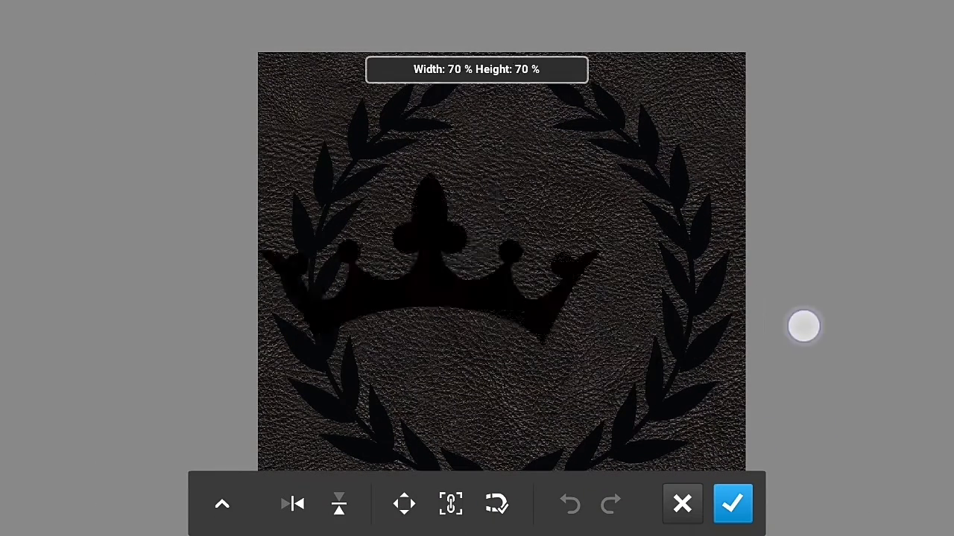
mouse_move(803, 325)
mouse_down()
mouse_move(826, 294)
mouse_move(794, 290)
mouse_move(791, 278)
mouse_up()
click(734, 505)
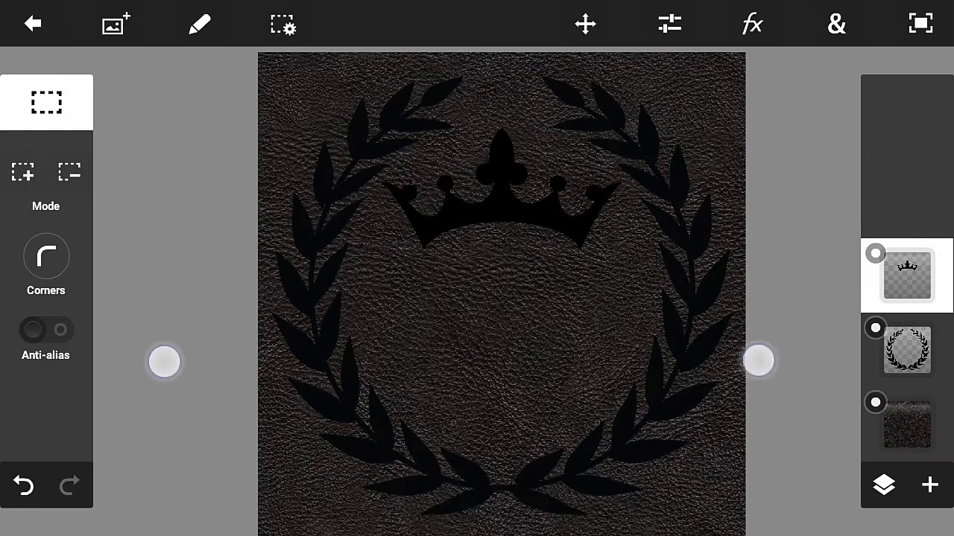
scroll(477, 298, down, 3)
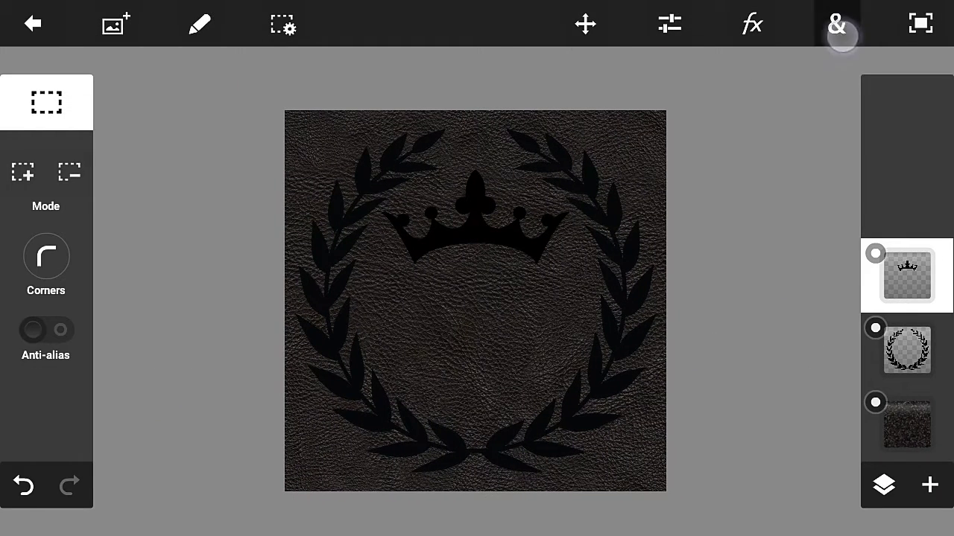
click(838, 30)
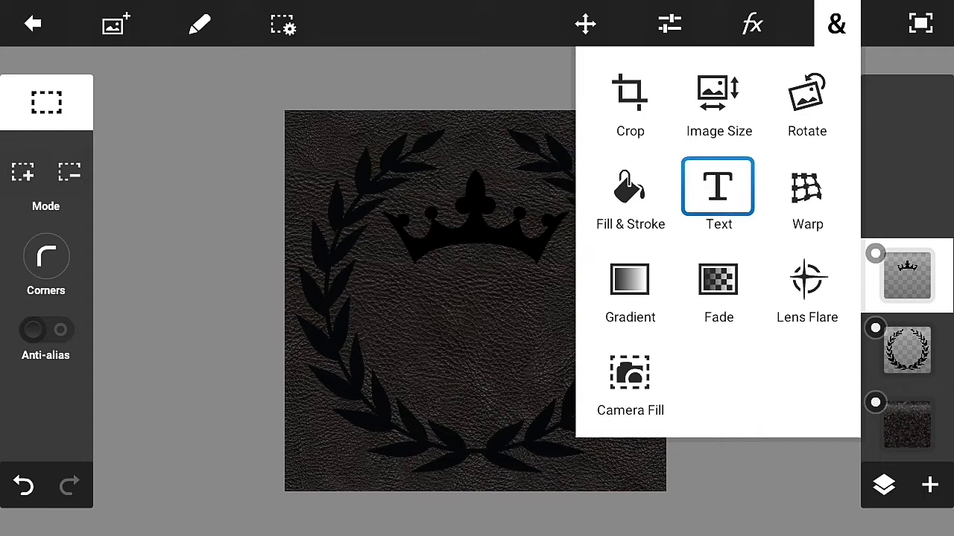
Step: Add a text layer reading 'SA' set in Myriad Pro
click(718, 194)
drag(756, 293, 756, 225)
click(196, 452)
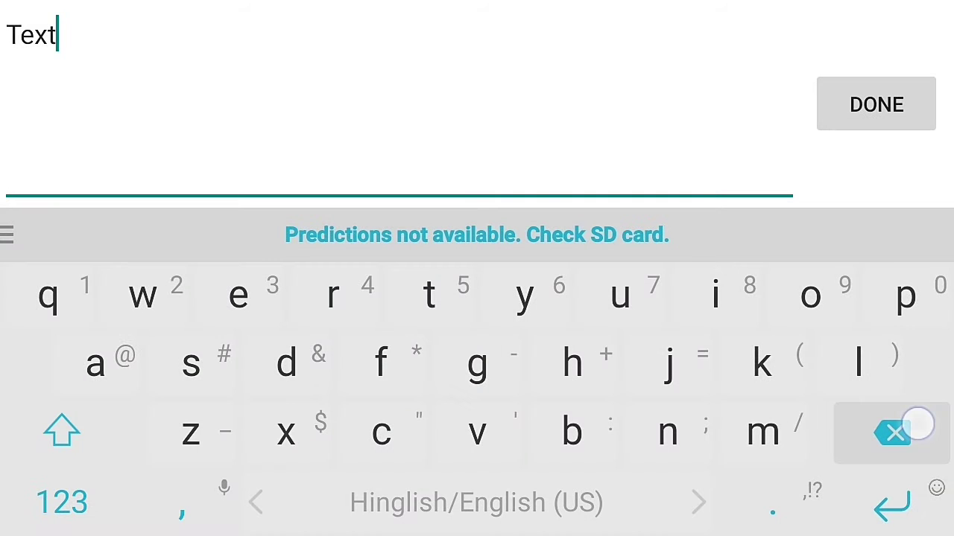
key(BackSpace)
key(BackSpace)
key(BackSpace)
click(62, 432)
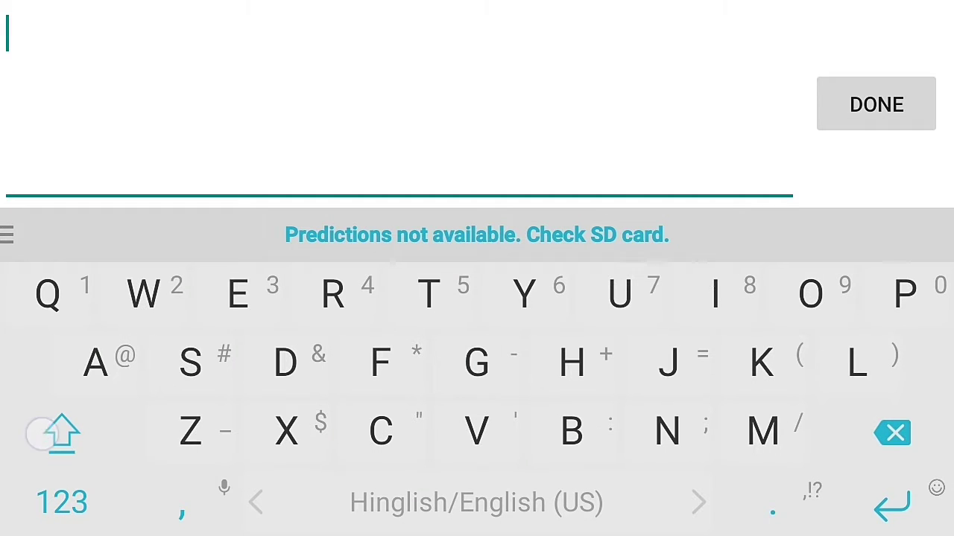
text(SA)
click(877, 105)
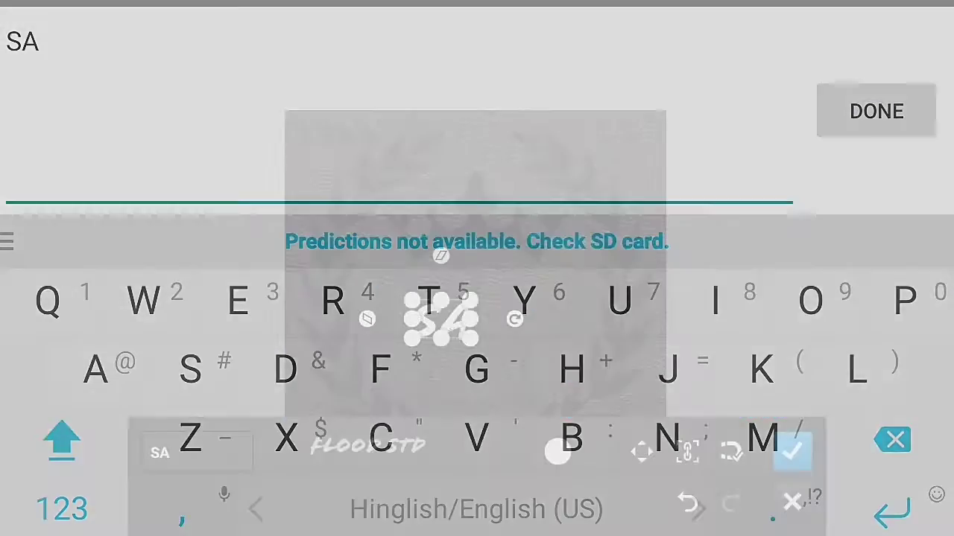
click(397, 451)
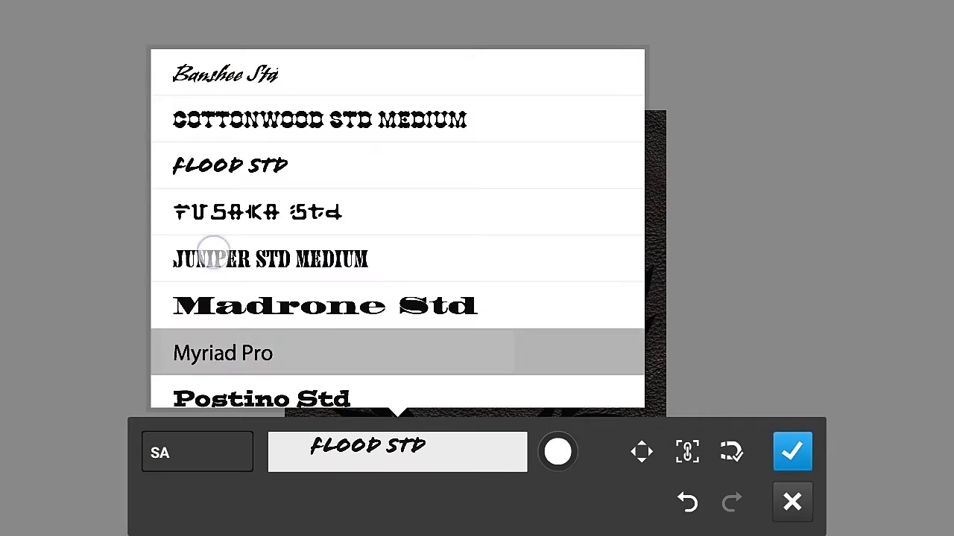
drag(214, 351, 211, 253)
click(216, 248)
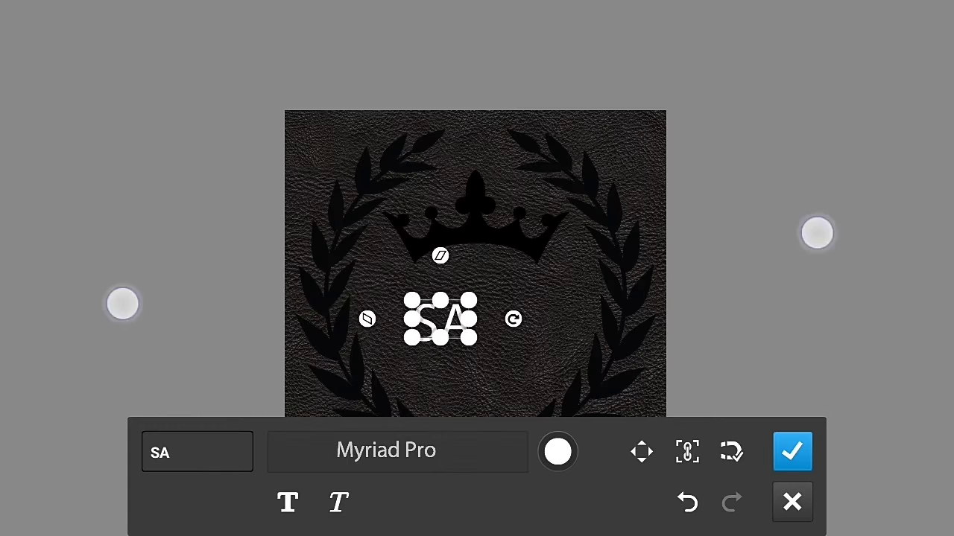
Step: Enlarge the SA text to about 210% and centre it beneath the crown
scroll(470, 268, up, 3)
drag(641, 316, 716, 249)
mouse_move(677, 310)
mouse_down()
mouse_move(670, 330)
mouse_move(732, 291)
mouse_up()
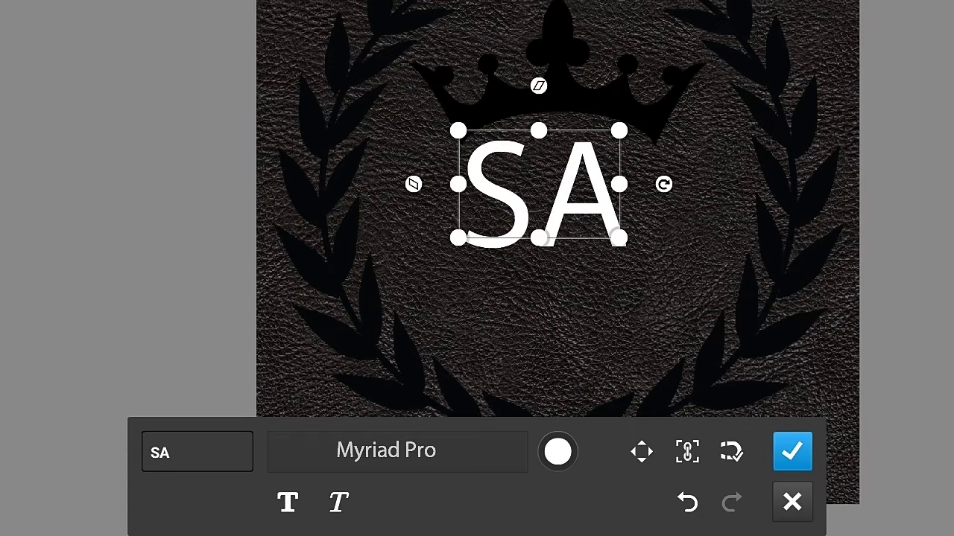
drag(618, 237, 654, 292)
drag(726, 243, 734, 236)
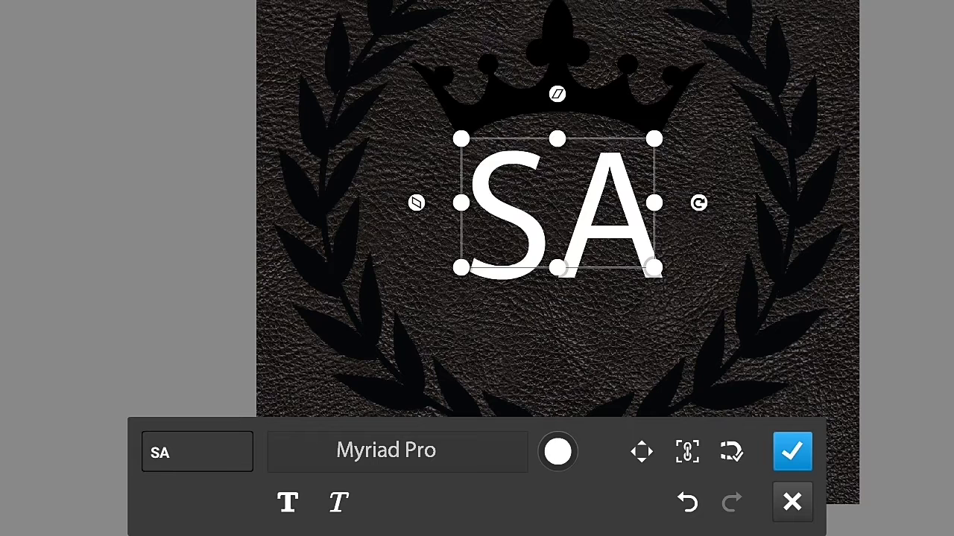
drag(781, 293, 781, 286)
click(793, 447)
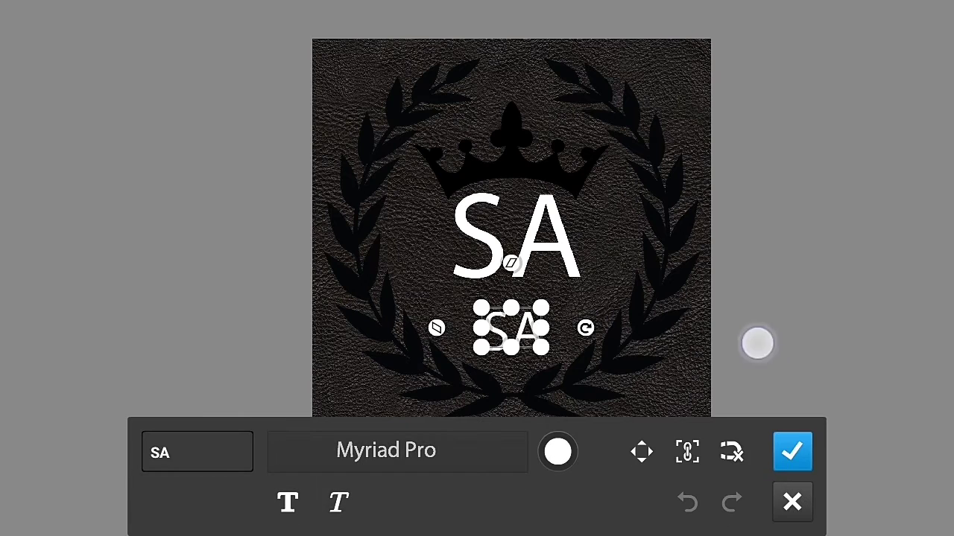
Step: Create a second text layer with the wording 'CREATION'
click(221, 451)
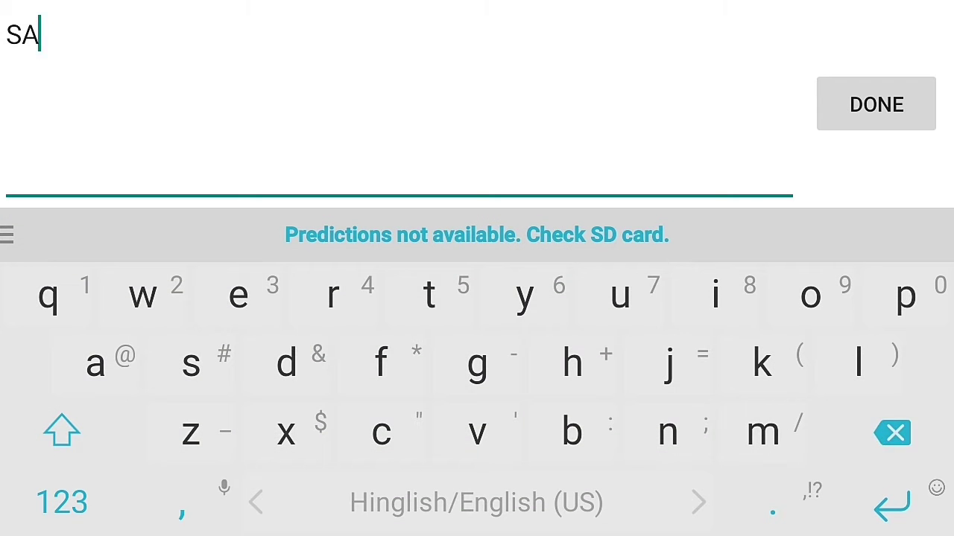
key(BackSpace)
key(BackSpace)
text(CREATION)
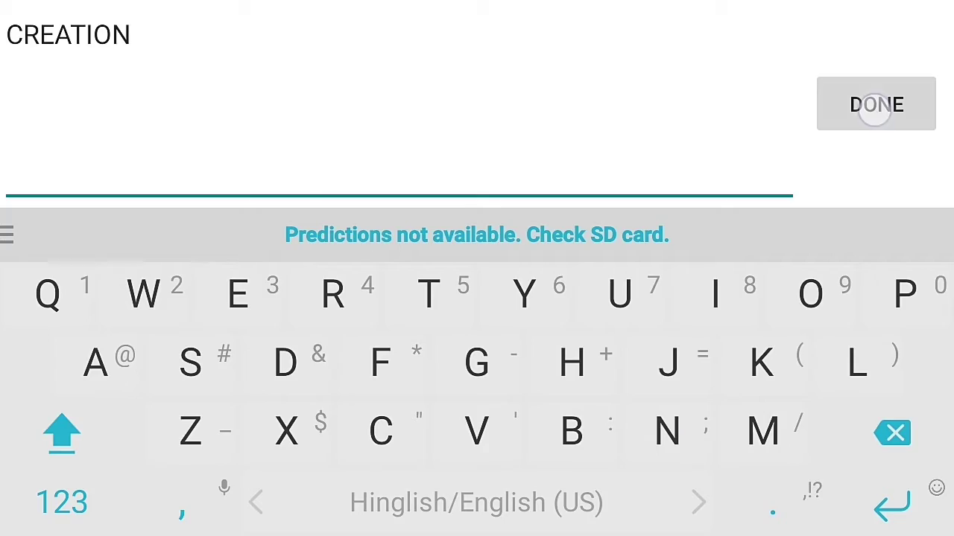
click(876, 115)
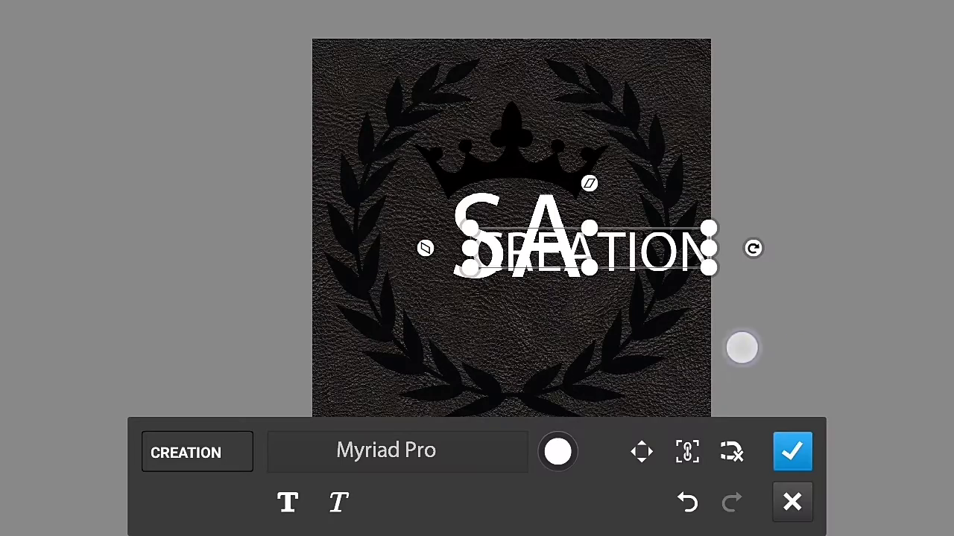
Step: Shrink the CREATION text and centre it directly under SA
scroll(484, 313, up, 3)
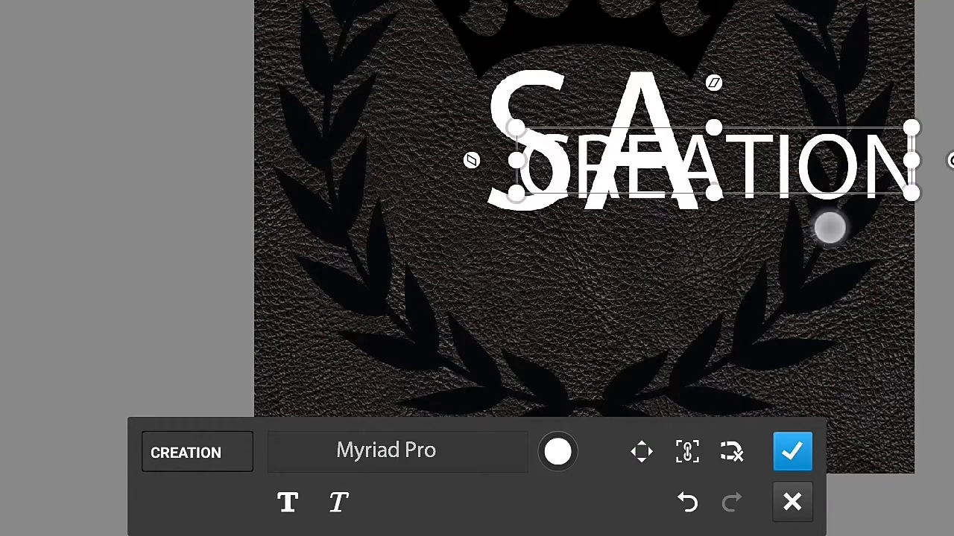
mouse_move(829, 227)
mouse_down()
mouse_move(762, 341)
mouse_move(780, 340)
mouse_up()
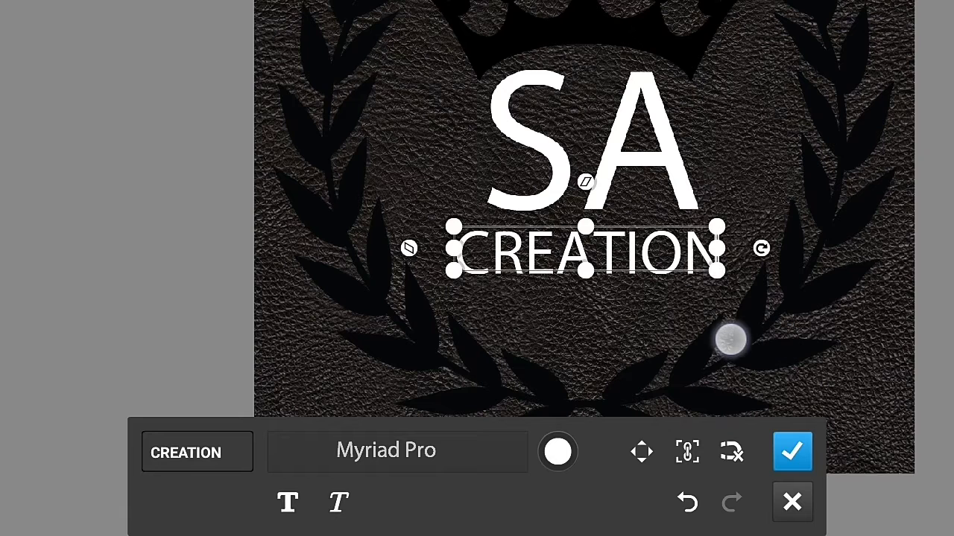
mouse_move(730, 338)
mouse_down()
mouse_move(732, 323)
mouse_move(733, 333)
mouse_up()
drag(719, 290, 720, 342)
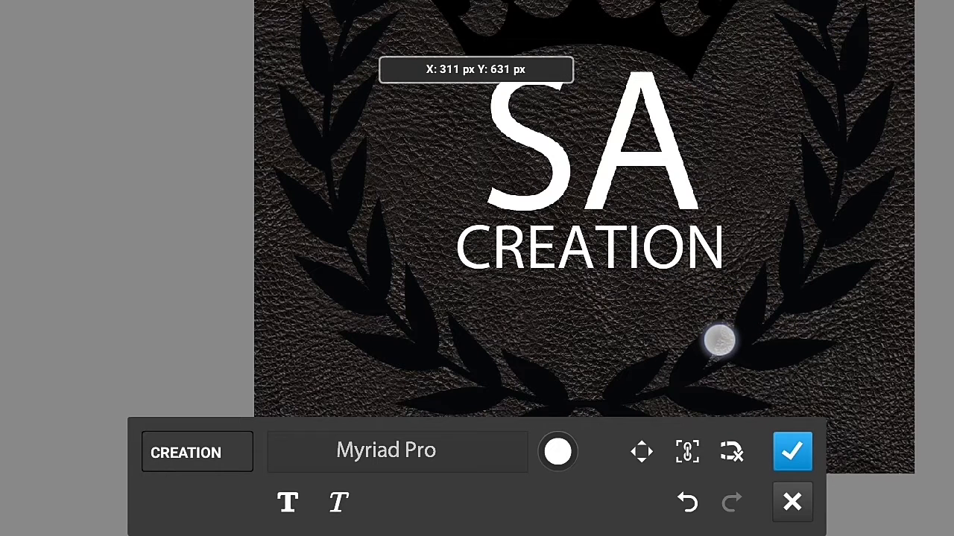
click(792, 452)
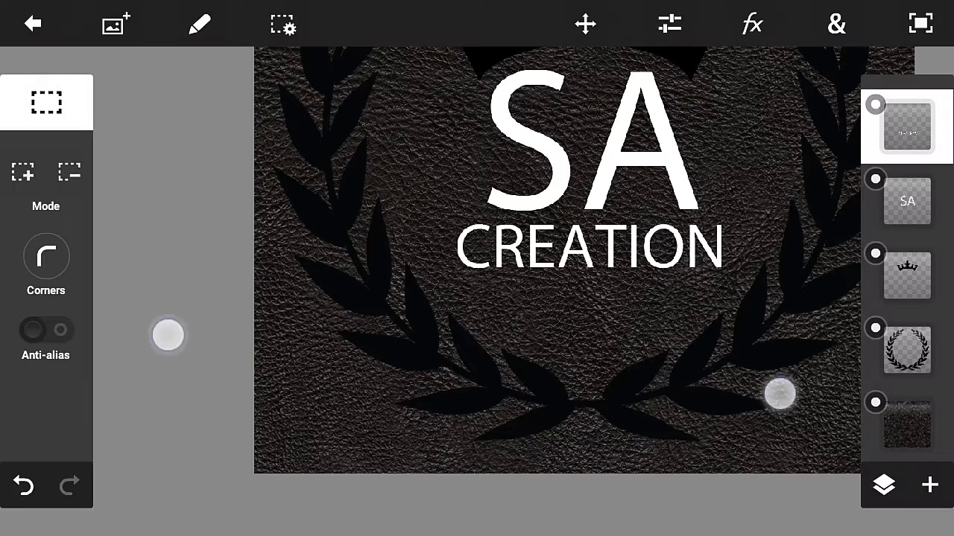
scroll(479, 361, down, 2)
scroll(477, 350, down, 2)
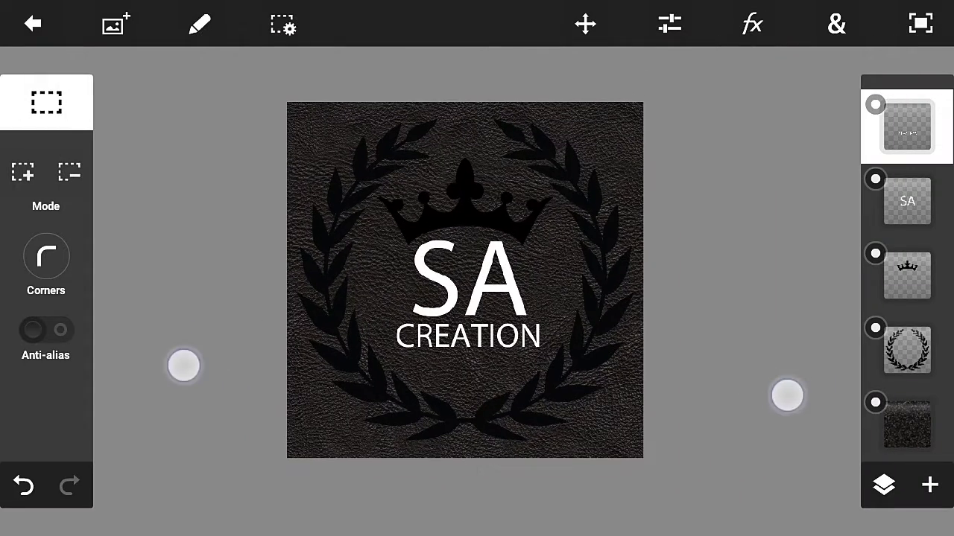
Step: Merge the SA, CREATION, crown and wreath layers down into one logo layer
click(883, 485)
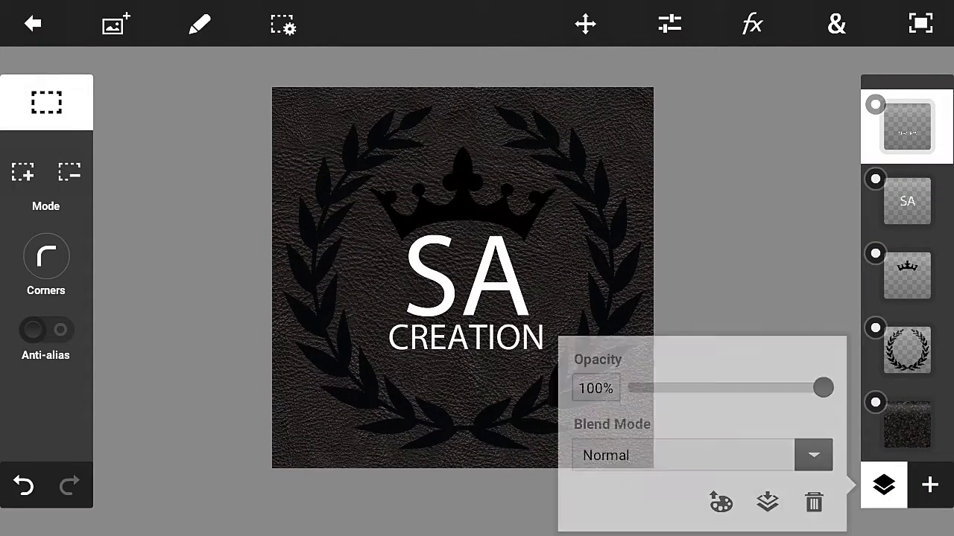
click(764, 504)
click(375, 299)
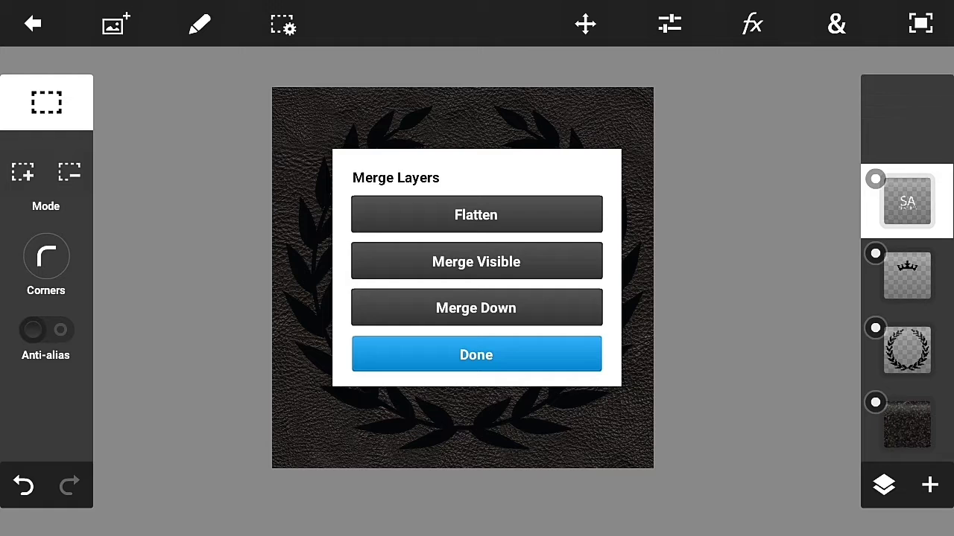
click(374, 305)
click(370, 352)
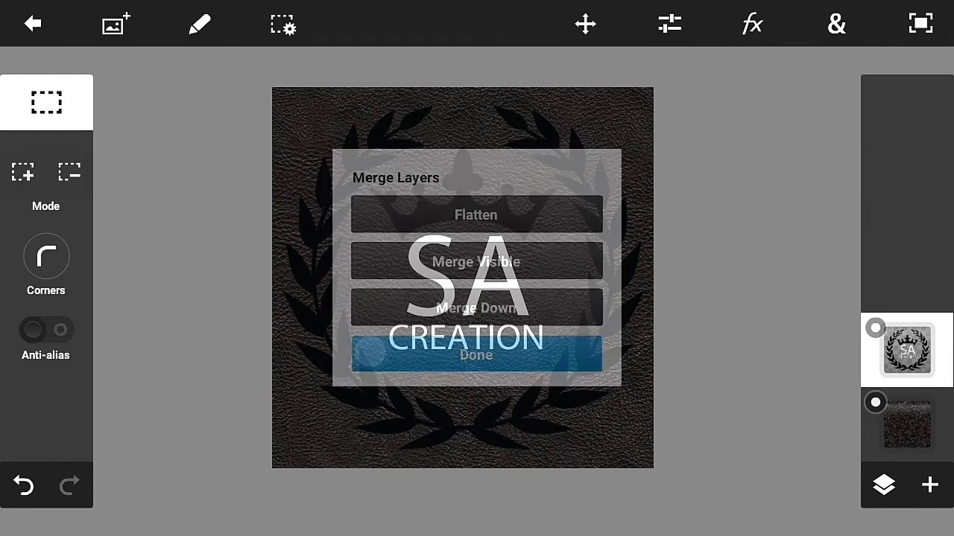
click(929, 485)
click(355, 198)
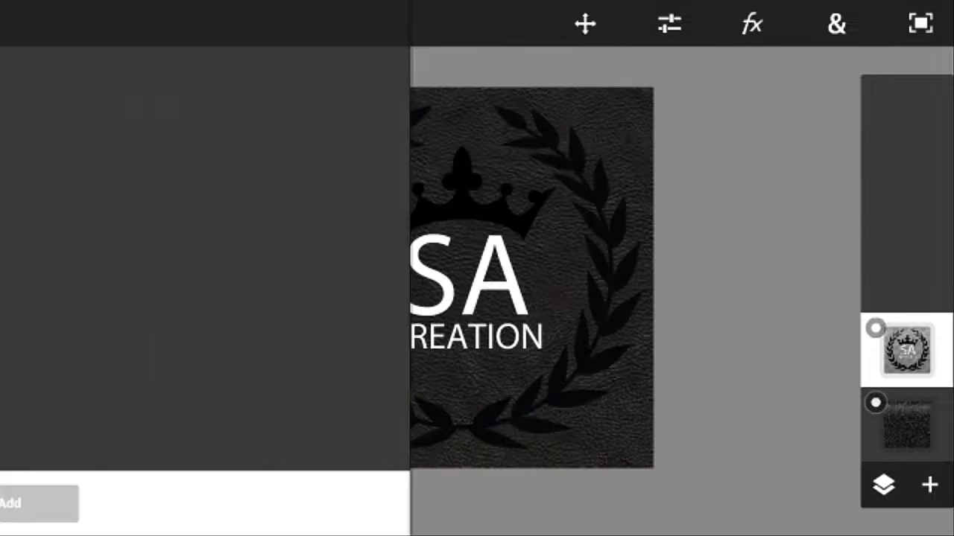
Step: Add the Golden leather photo, scale it to cover the canvas, and hide it
click(648, 166)
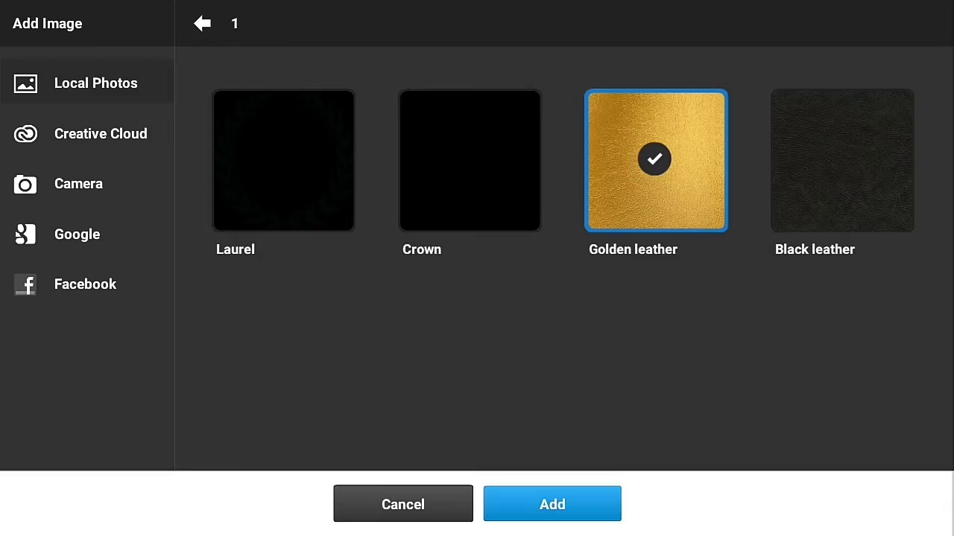
click(597, 501)
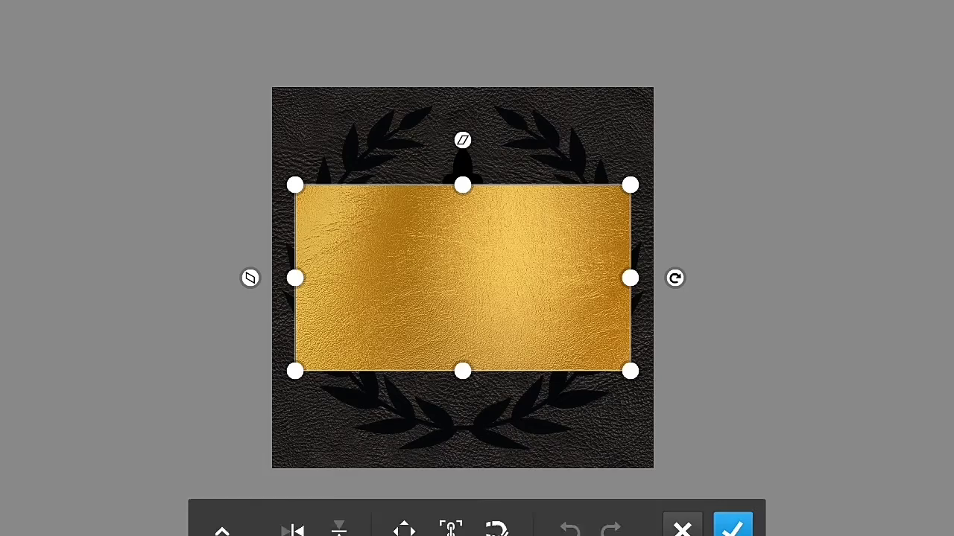
drag(790, 371, 675, 278)
mouse_move(597, 287)
mouse_down()
mouse_move(836, 332)
mouse_move(749, 324)
mouse_move(700, 332)
mouse_up()
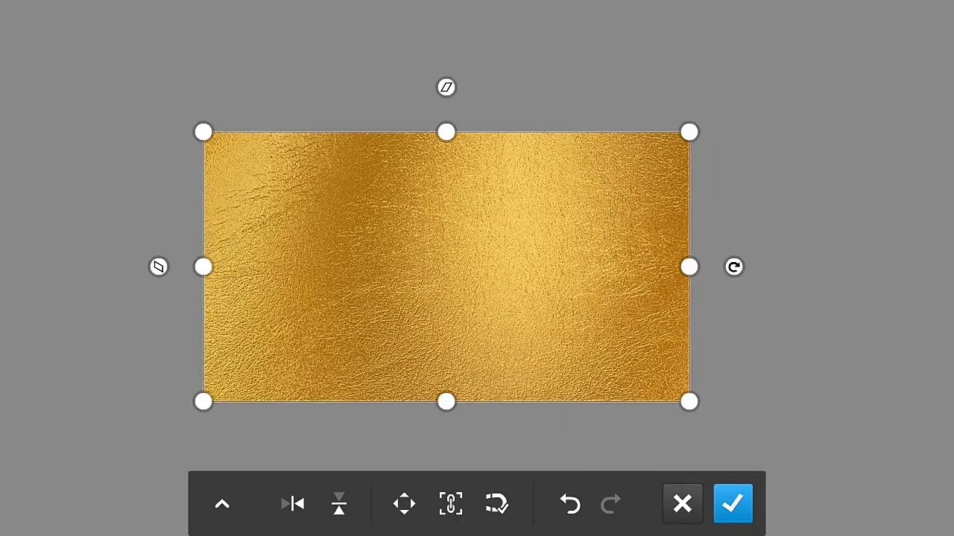
click(732, 503)
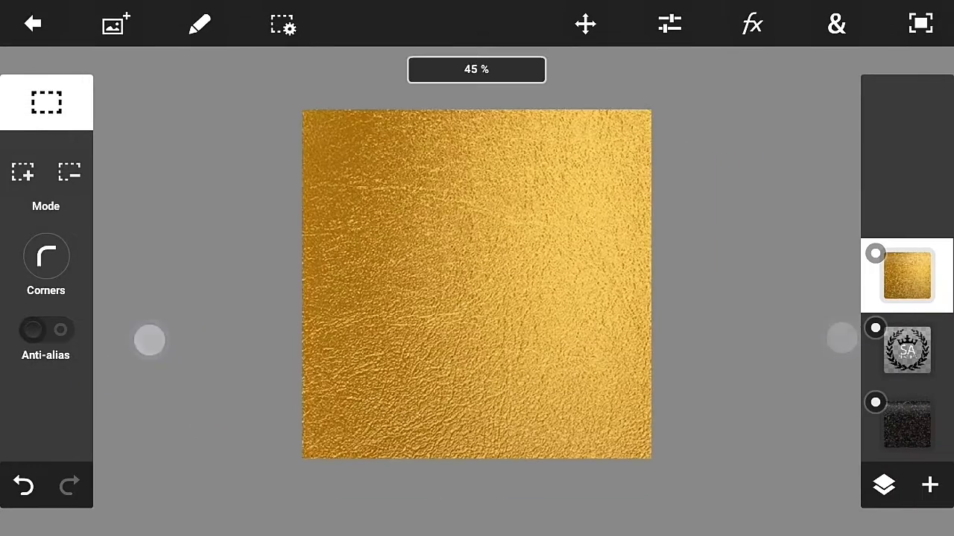
click(937, 352)
click(876, 254)
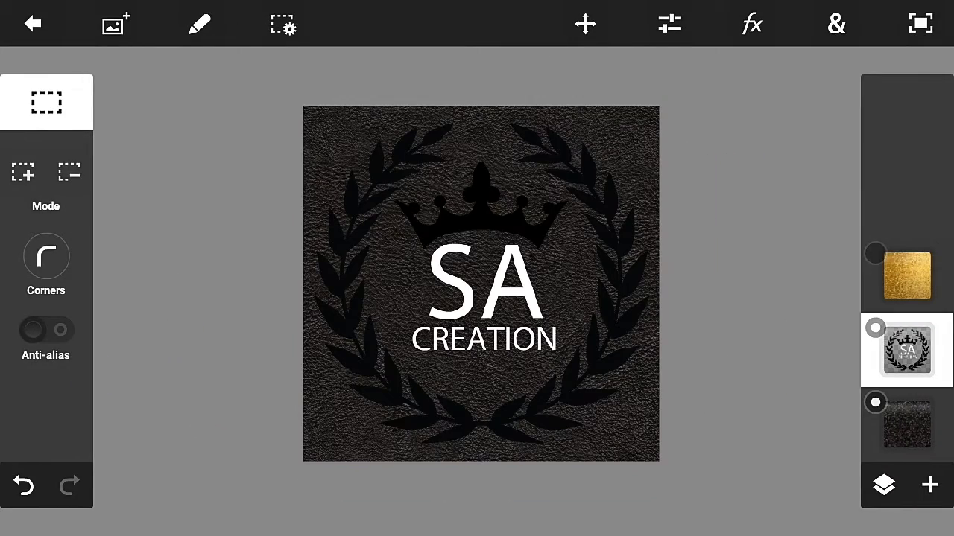
Step: Select the logo's pixels and extract the gold leather layer to that shape
click(297, 23)
click(315, 161)
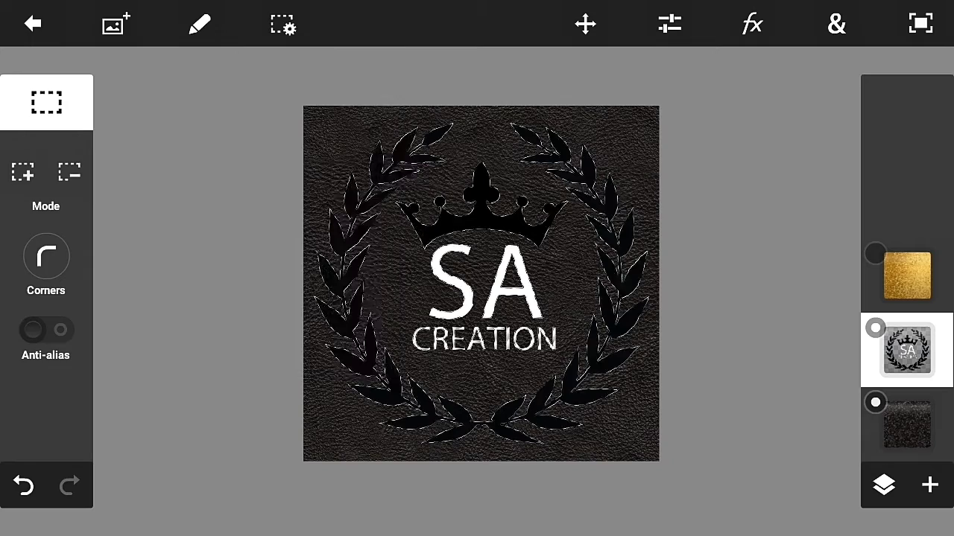
click(907, 276)
click(195, 21)
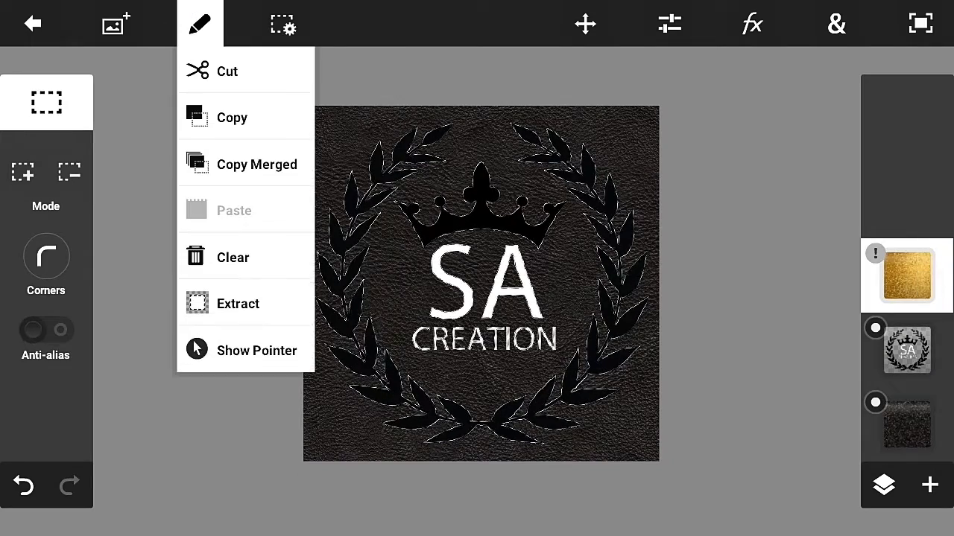
click(875, 254)
click(219, 304)
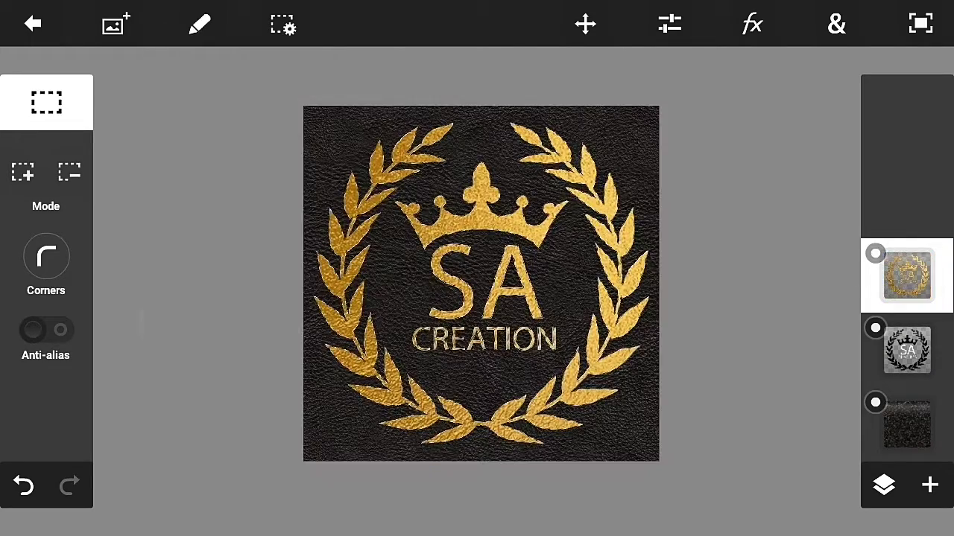
scroll(481, 283, up, 3)
scroll(481, 283, down, 2)
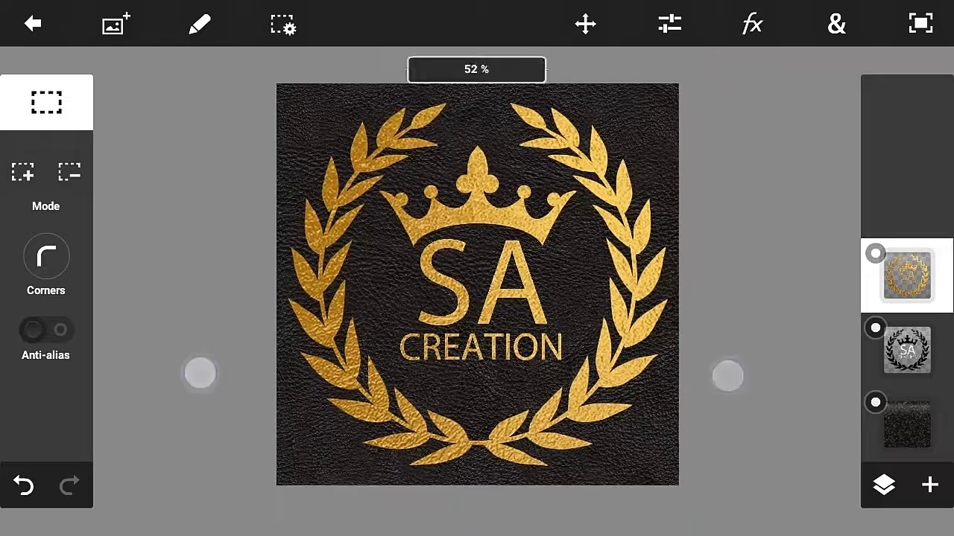
click(875, 404)
scroll(472, 283, up, 1)
click(907, 424)
Step: Try an automatic brightness fix on the background, then undo it
click(669, 25)
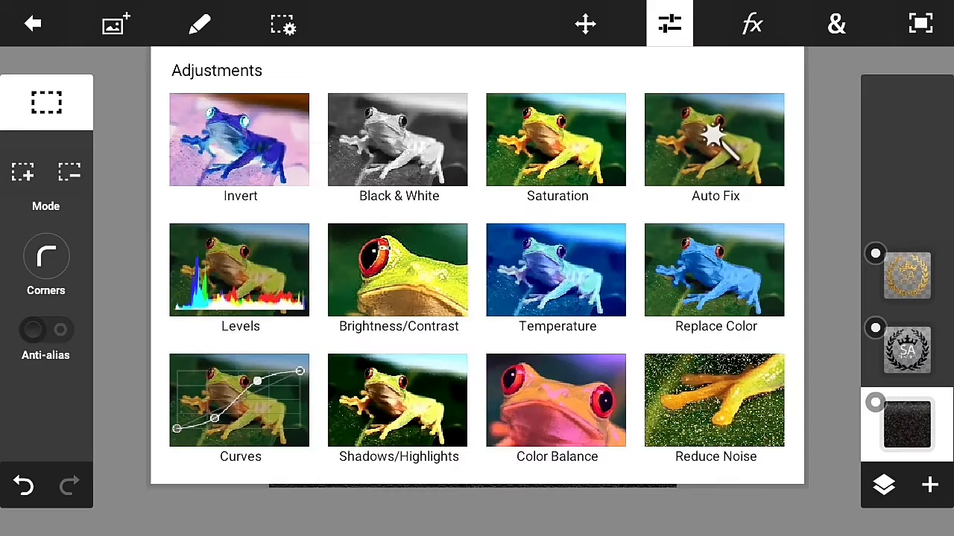
click(708, 143)
click(23, 486)
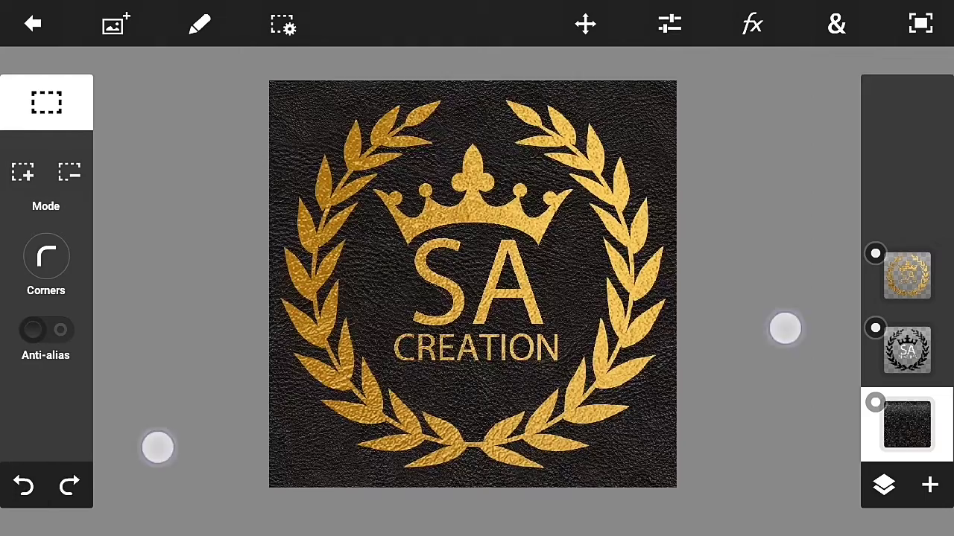
scroll(484, 283, up, 2)
Step: Give the logo layer a black outer glow with blur 10
click(939, 358)
scroll(462, 365, down, 2)
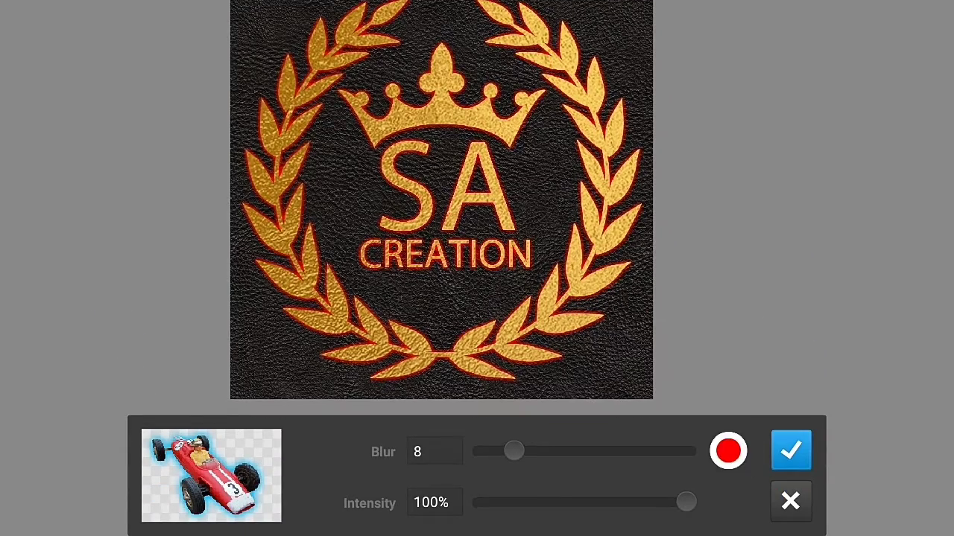
click(727, 451)
click(677, 362)
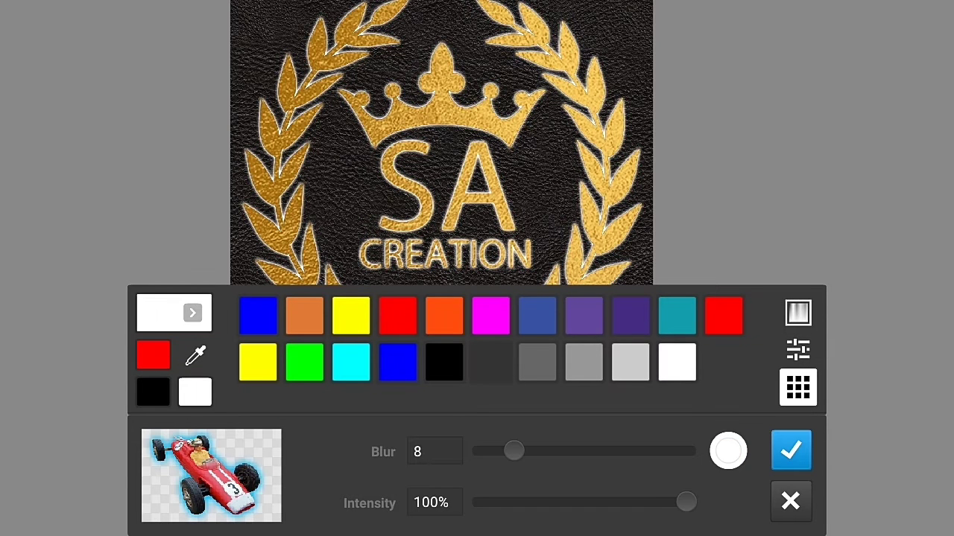
click(444, 362)
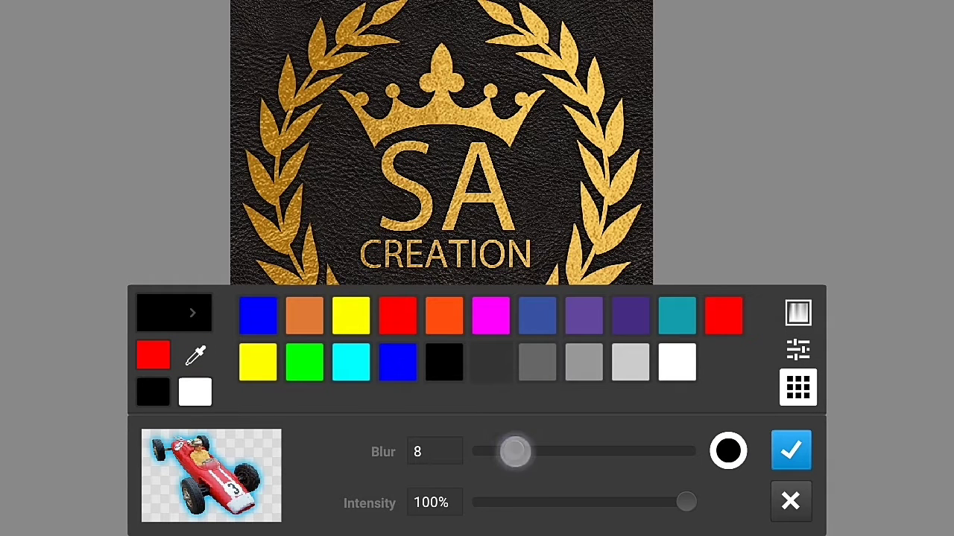
mouse_move(651, 455)
mouse_down()
mouse_move(481, 451)
mouse_move(519, 451)
mouse_up()
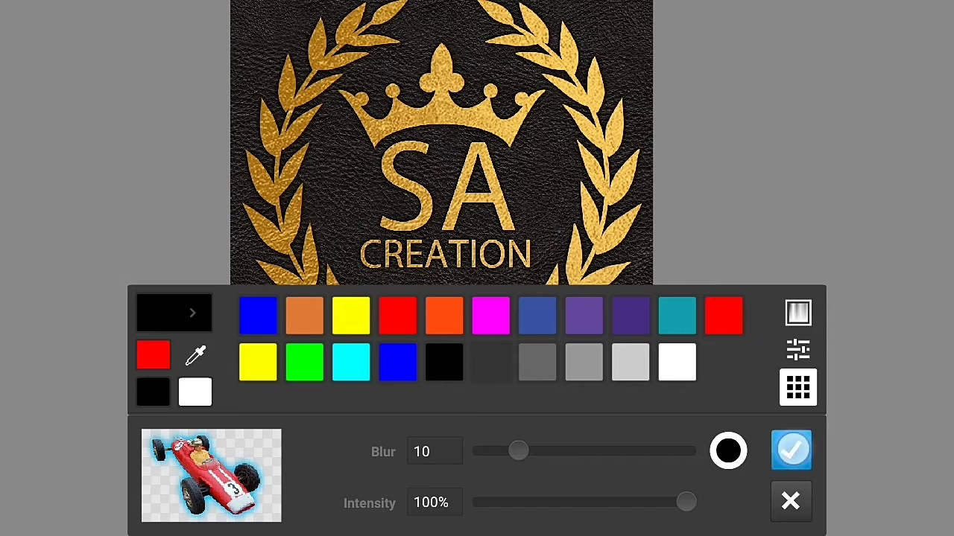
click(790, 450)
scroll(494, 396, down, 3)
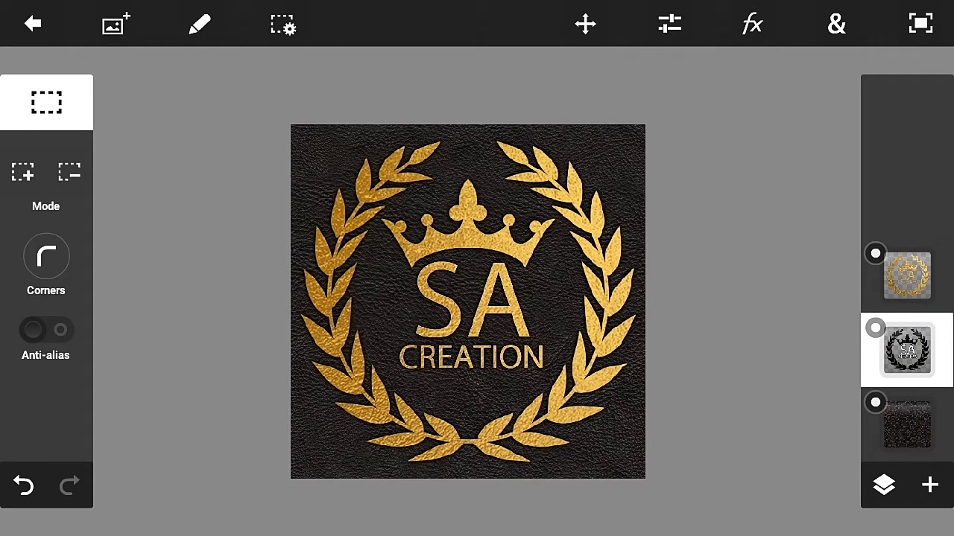
click(876, 402)
Step: Bring the leather background back into view using undo, redo and visibility toggles
click(22, 486)
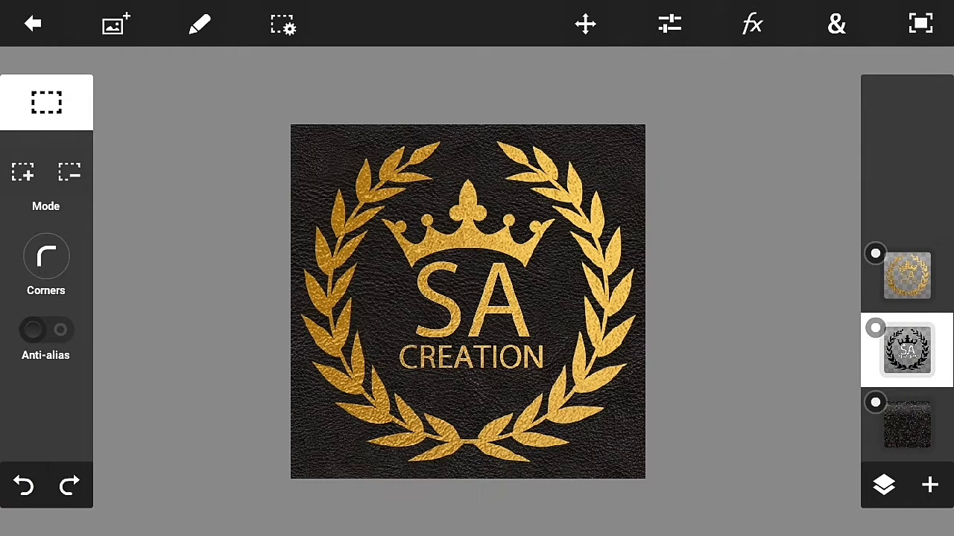
click(64, 480)
click(16, 487)
scroll(477, 294, up, 1)
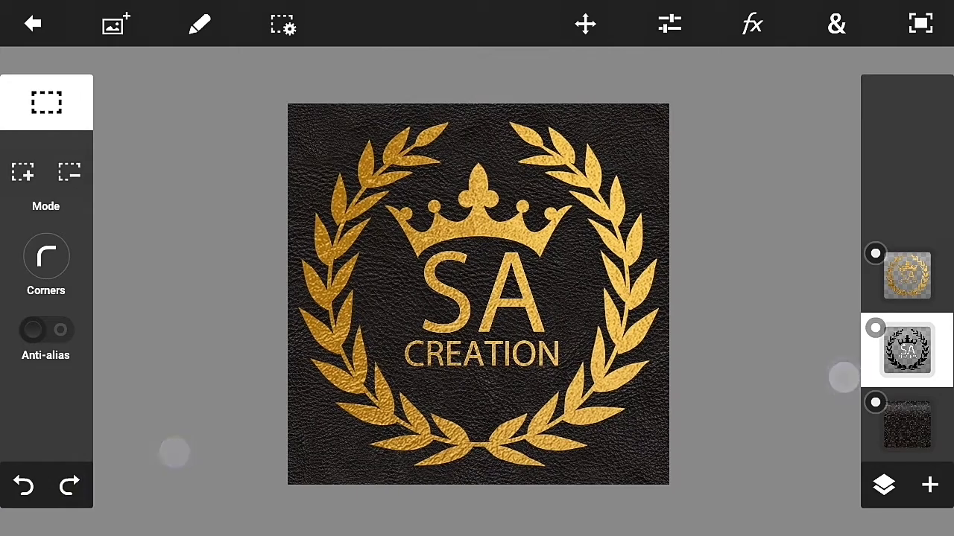
scroll(477, 294, up, 1)
click(875, 403)
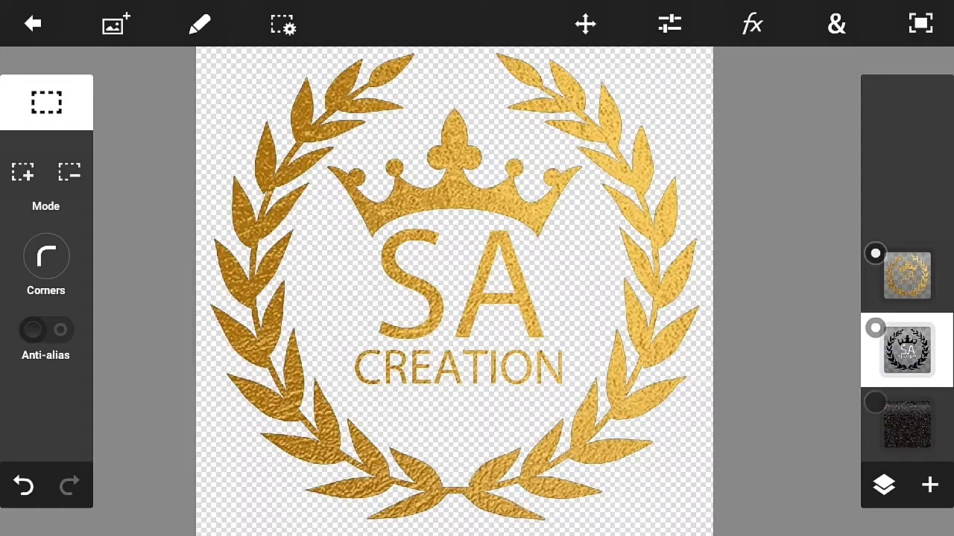
scroll(477, 294, down, 1)
scroll(477, 295, down, 1)
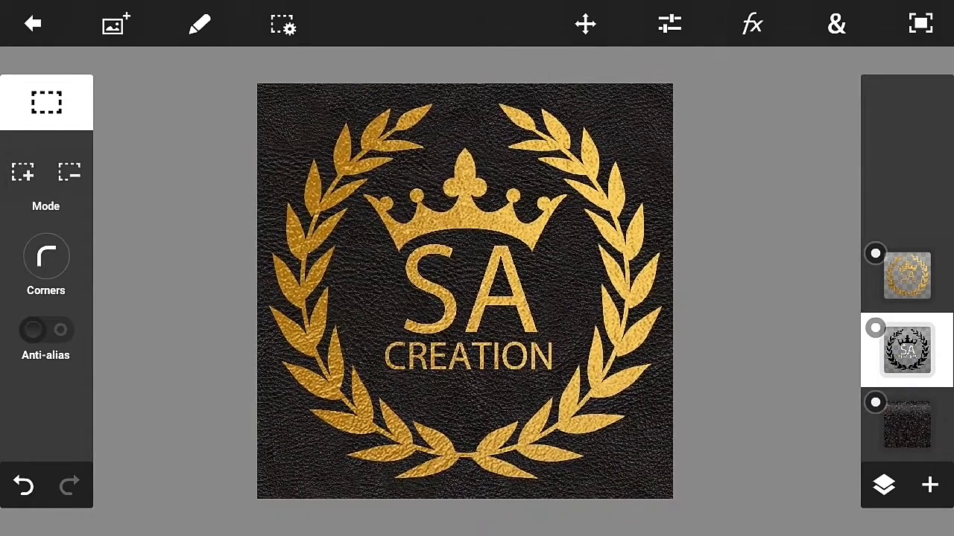
scroll(477, 294, up, 1)
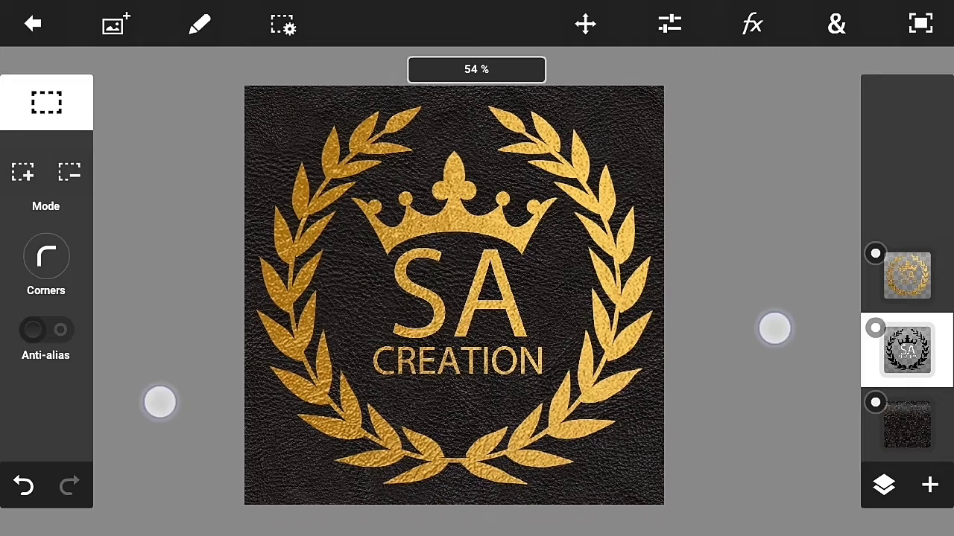
Step: Stretch a radial black-edged gradient across the leather background beyond the image edges
click(907, 425)
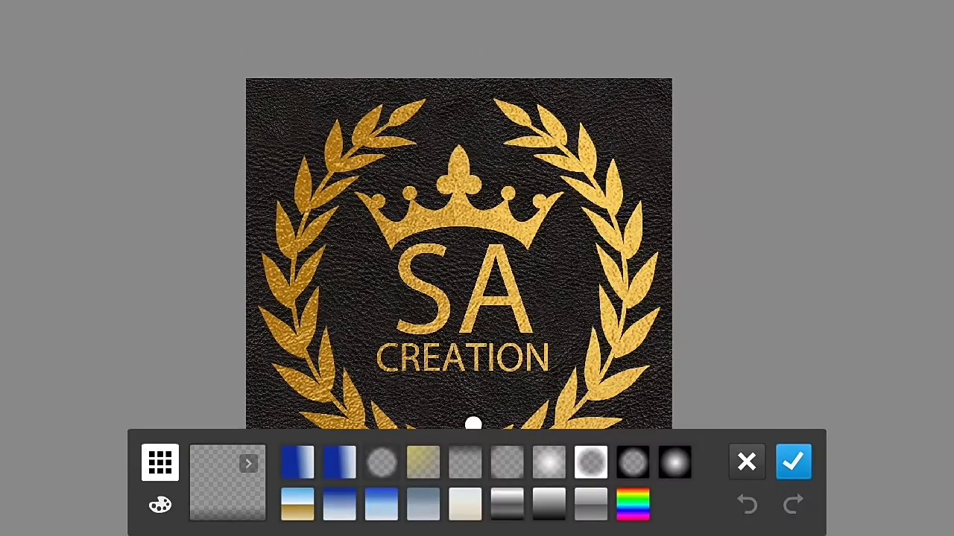
scroll(457, 328, down, 1)
scroll(460, 228, down, 1)
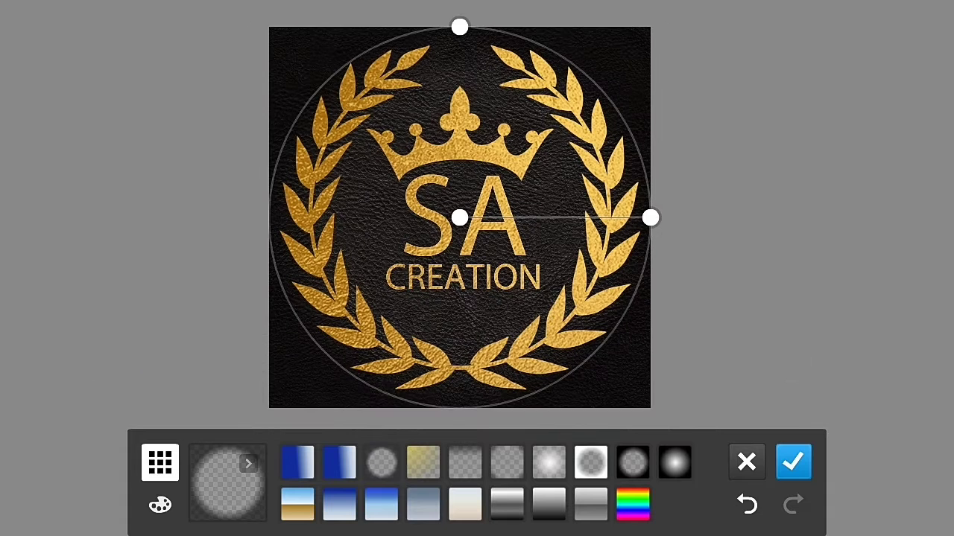
drag(661, 228, 750, 236)
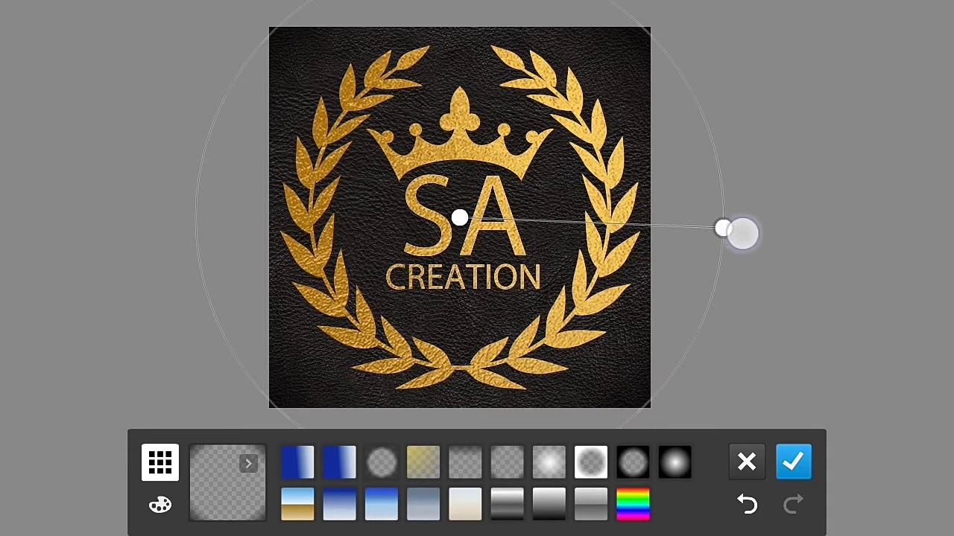
click(782, 462)
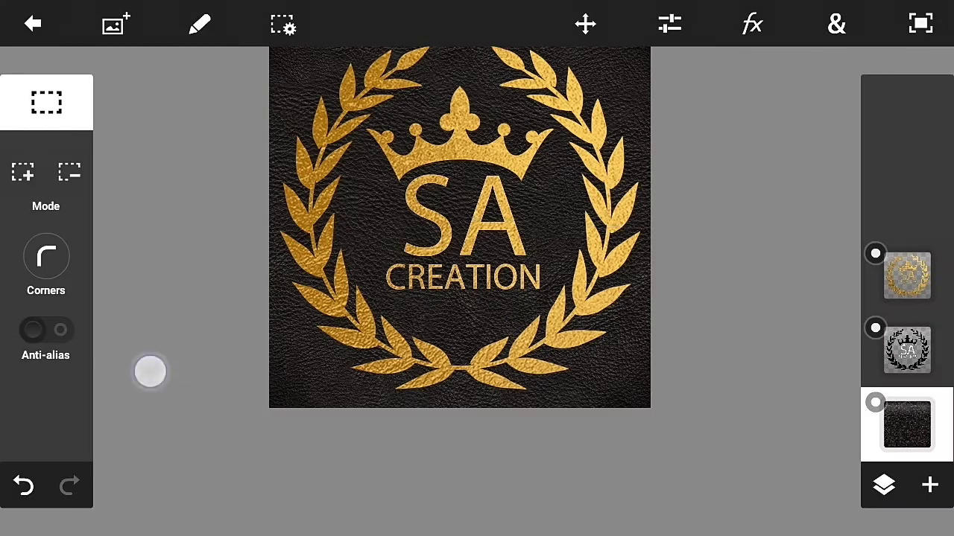
scroll(453, 332, up, 3)
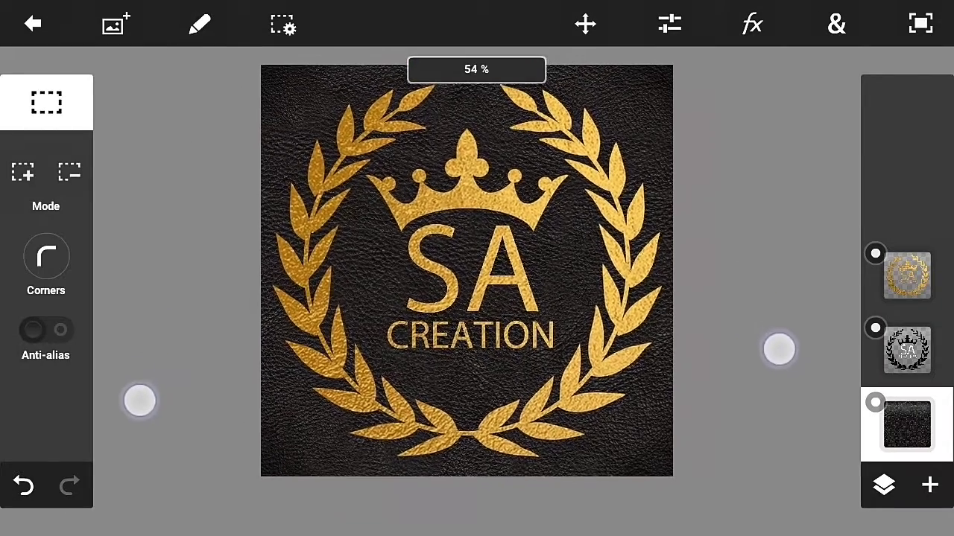